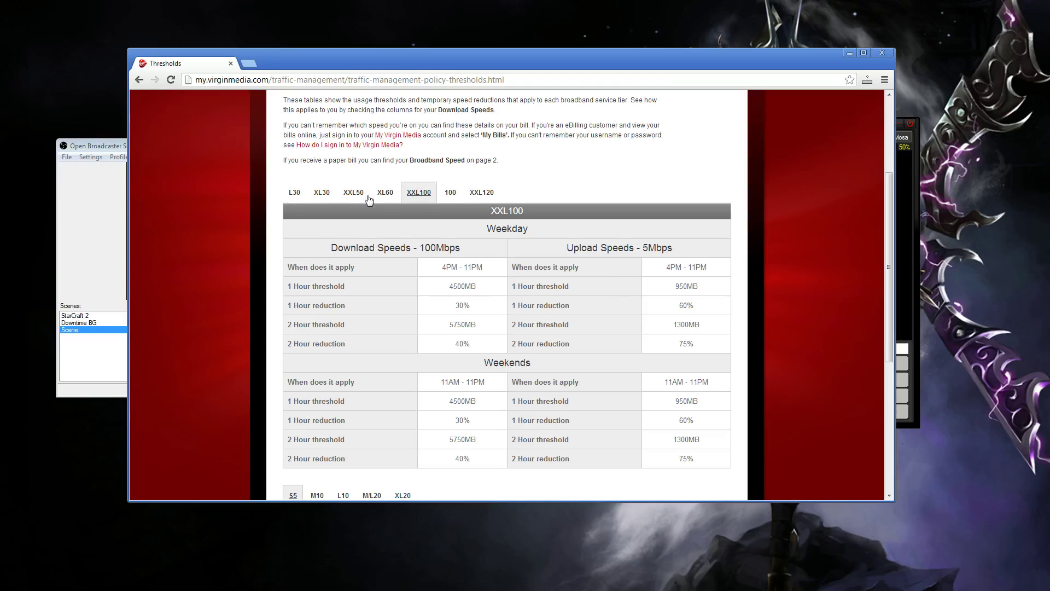
Compare the L30 and XXL100 threshold tables, finishing on the XL60 tier's table
{"action": "left_click", "coordinate": [294, 192]}
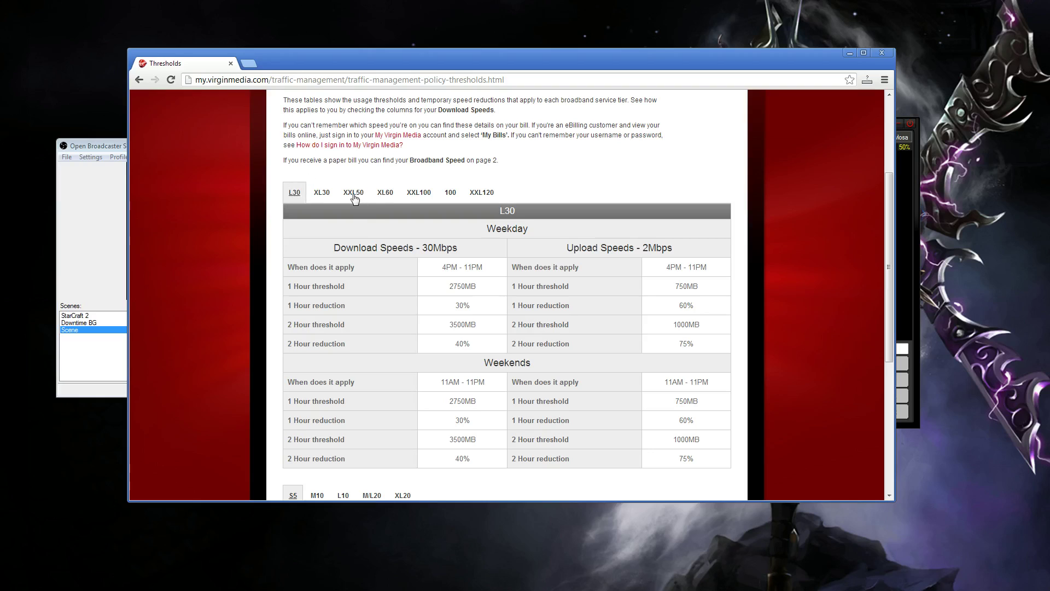
{"action": "left_click", "coordinate": [418, 194]}
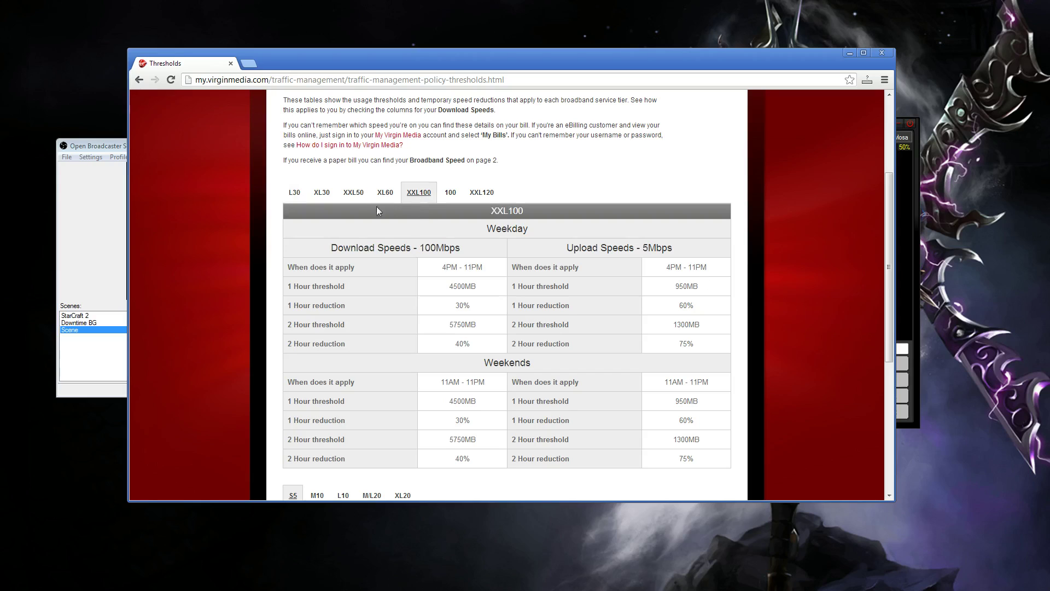
{"action": "left_click", "coordinate": [385, 193]}
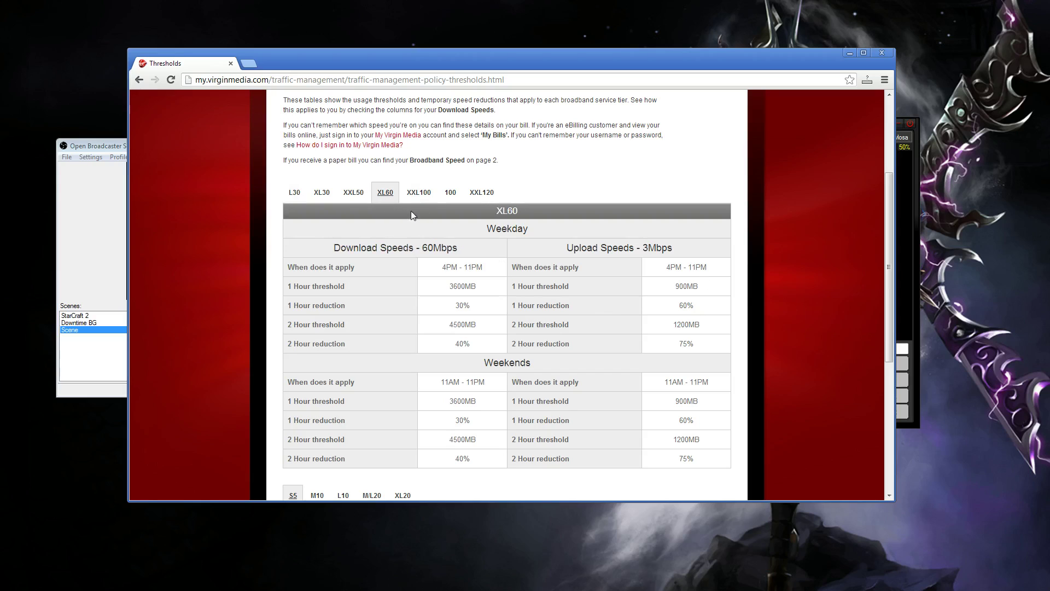
{"action": "mouse_move", "coordinate": [666, 267]}
{"action": "left_mouse_down"}
{"action": "mouse_move", "coordinate": [693, 269]}
{"action": "mouse_move", "coordinate": [700, 290]}
{"action": "mouse_move", "coordinate": [674, 287]}
{"action": "mouse_move", "coordinate": [682, 268]}
{"action": "left_mouse_up"}
{"action": "left_click", "coordinate": [670, 268]}
{"action": "double_click", "coordinate": [691, 268]}
{"action": "double_click", "coordinate": [499, 229]}
{"action": "left_click_drag", "start_coordinate": [664, 382], "coordinate": [709, 384]}
{"action": "left_click_drag", "start_coordinate": [485, 367], "coordinate": [548, 364]}
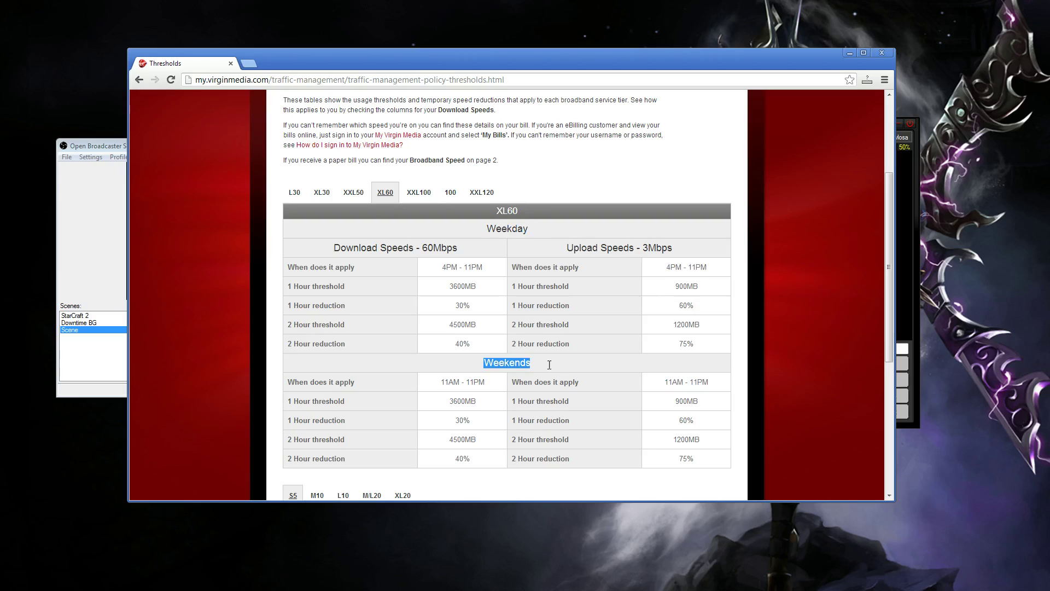
{"action": "left_click", "coordinate": [629, 369]}
{"action": "left_click_drag", "start_coordinate": [672, 287], "coordinate": [698, 285]}
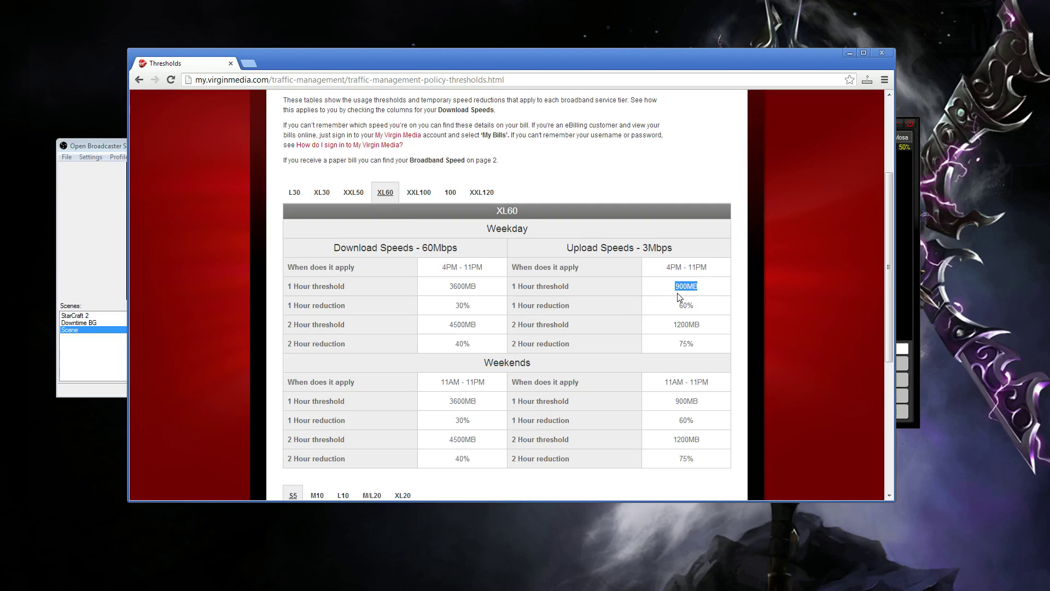
{"action": "left_click_drag", "start_coordinate": [694, 305], "coordinate": [678, 306]}
Bring Open Broadcaster Software forward and open its Settings window
{"action": "left_click", "coordinate": [90, 145]}
{"action": "left_click", "coordinate": [91, 158]}
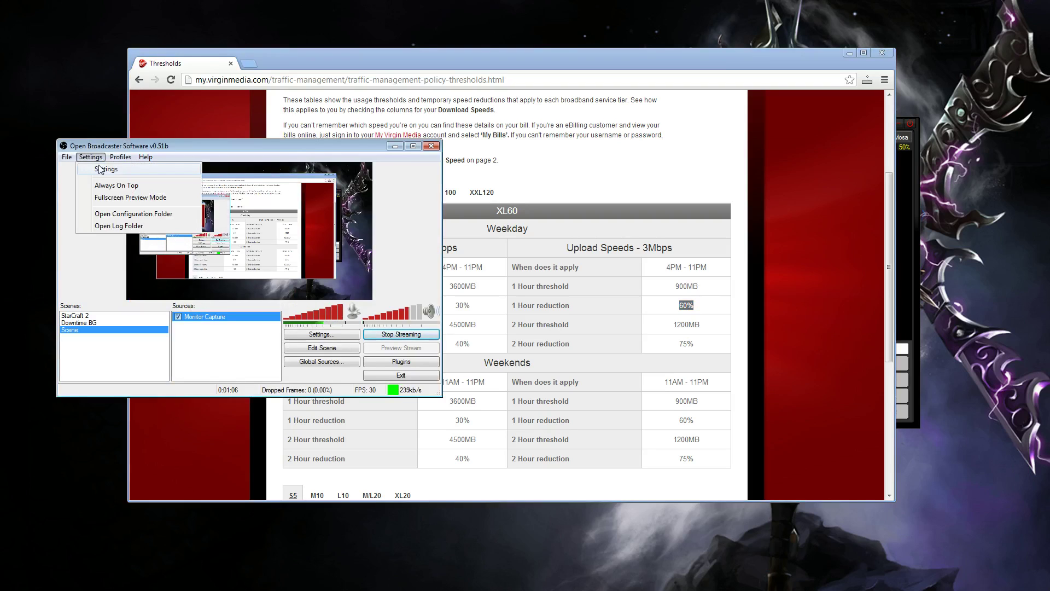
{"action": "left_click", "coordinate": [100, 171]}
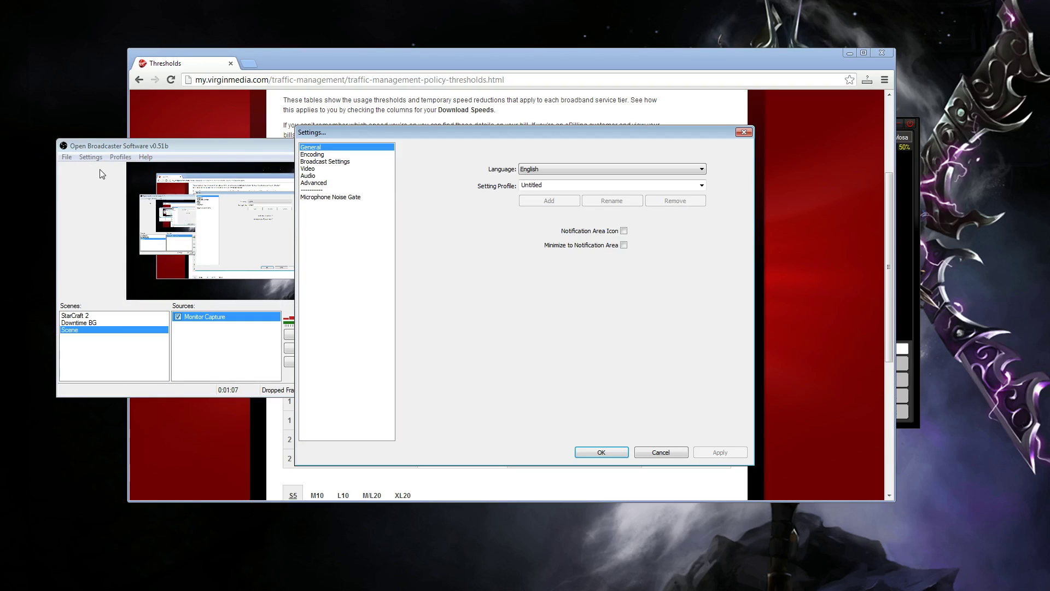
On the Encoding page, set Max Bitrate to 1600 and select the Buffer Size value
{"action": "left_click", "coordinate": [323, 156]}
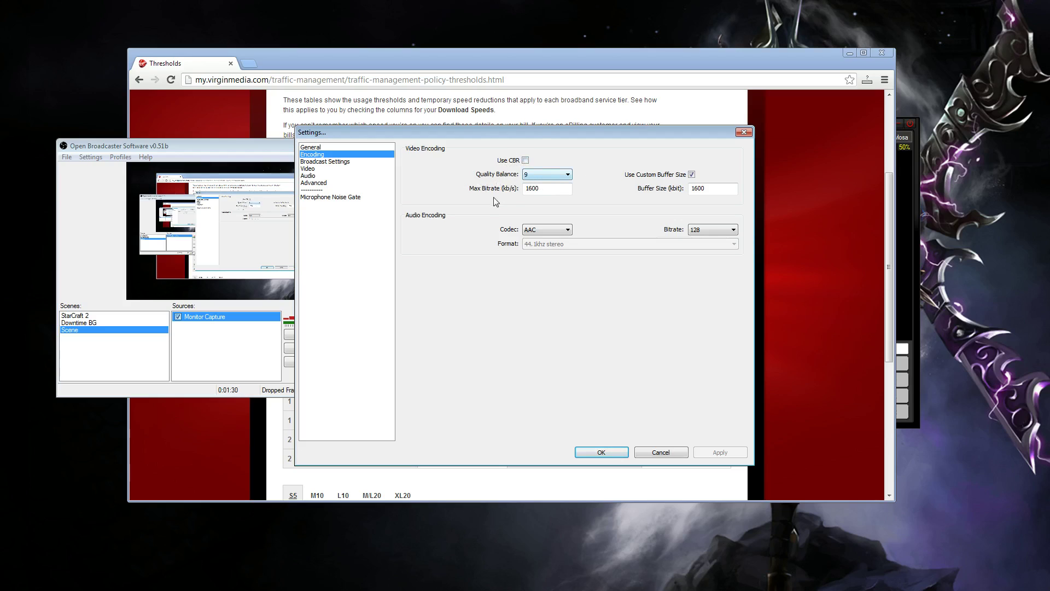
{"action": "double_click", "coordinate": [558, 188]}
{"action": "type", "text": "1600"}
{"action": "left_click_drag", "start_coordinate": [531, 189], "coordinate": [523, 189]}
{"action": "left_click_drag", "start_coordinate": [717, 188], "coordinate": [681, 196]}
Confirm the Video page keeps no resolution downscale and 30 FPS, then close Settings with OK
{"action": "left_click", "coordinate": [313, 169]}
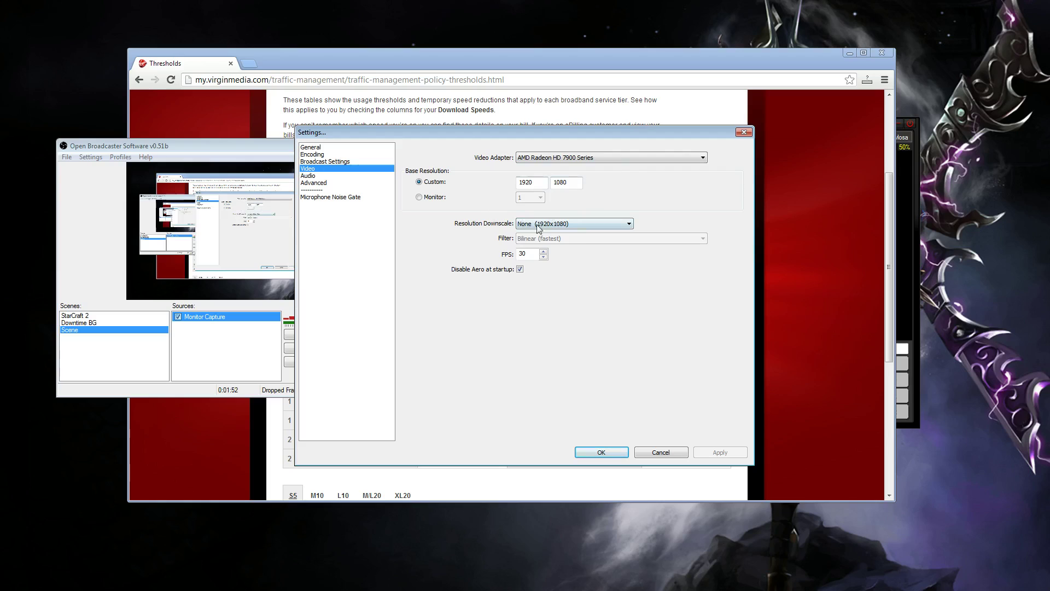
{"action": "left_click", "coordinate": [600, 226]}
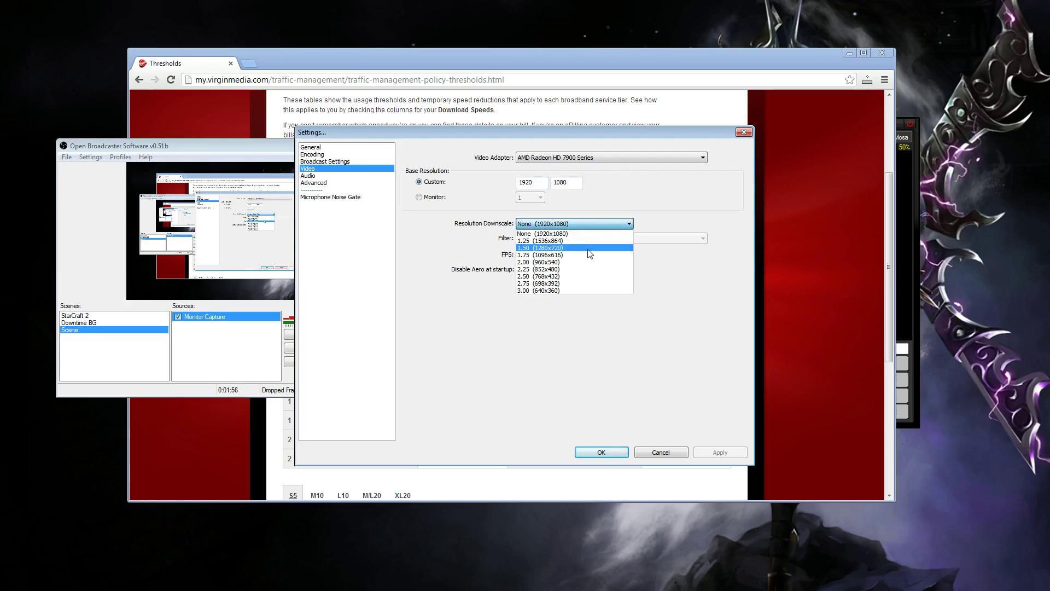
{"action": "left_click", "coordinate": [718, 200]}
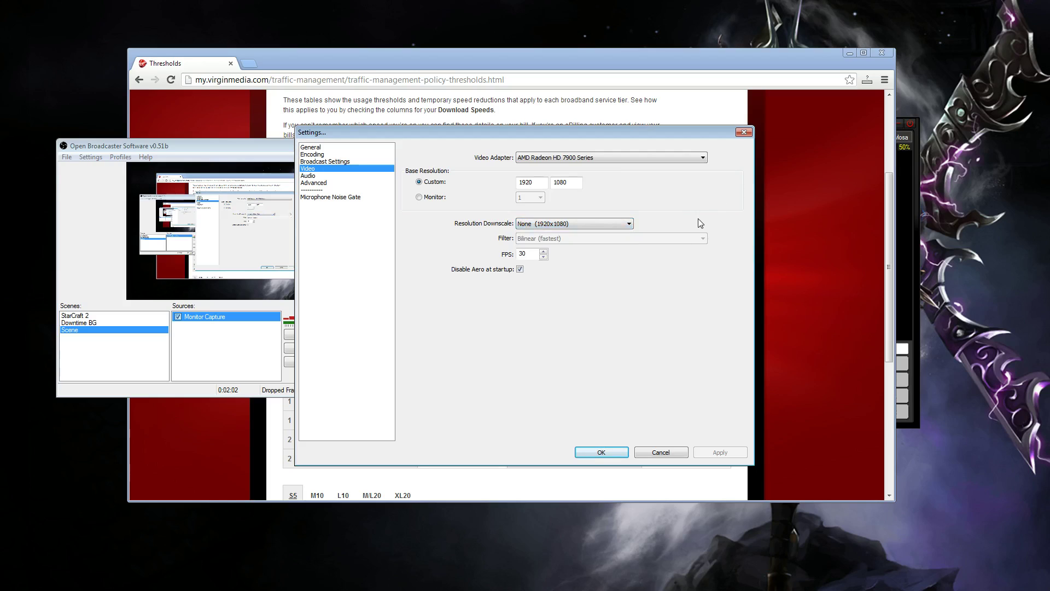
{"action": "double_click", "coordinate": [535, 253]}
{"action": "left_click", "coordinate": [670, 454]}
{"action": "left_click", "coordinate": [917, 248]}
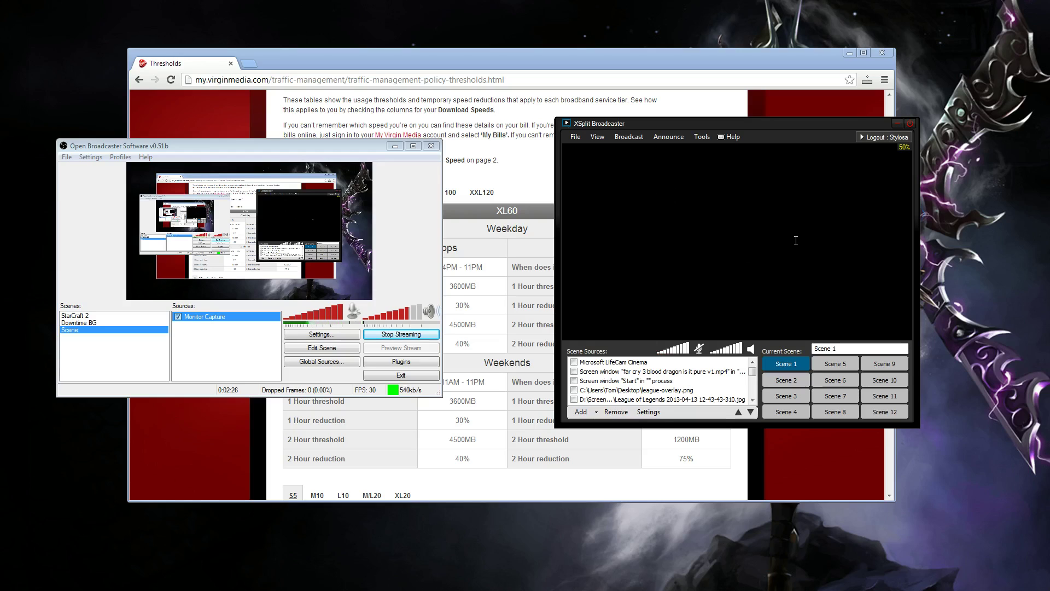
Switch XSplit's bitrate mode to VBR and bring up Video Encoding Setup
{"action": "left_click", "coordinate": [879, 242]}
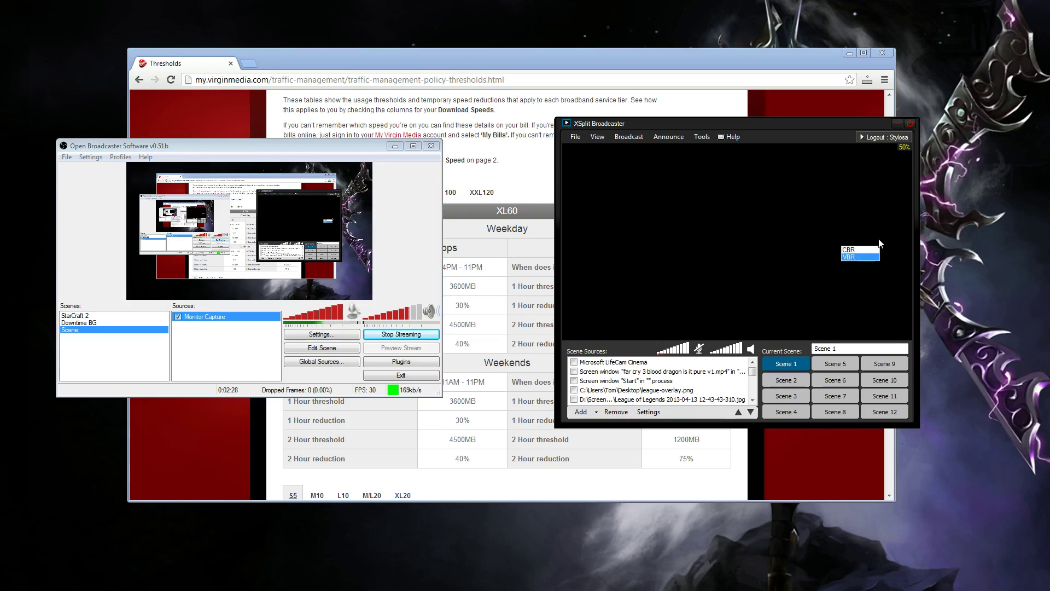
{"action": "left_click", "coordinate": [863, 250]}
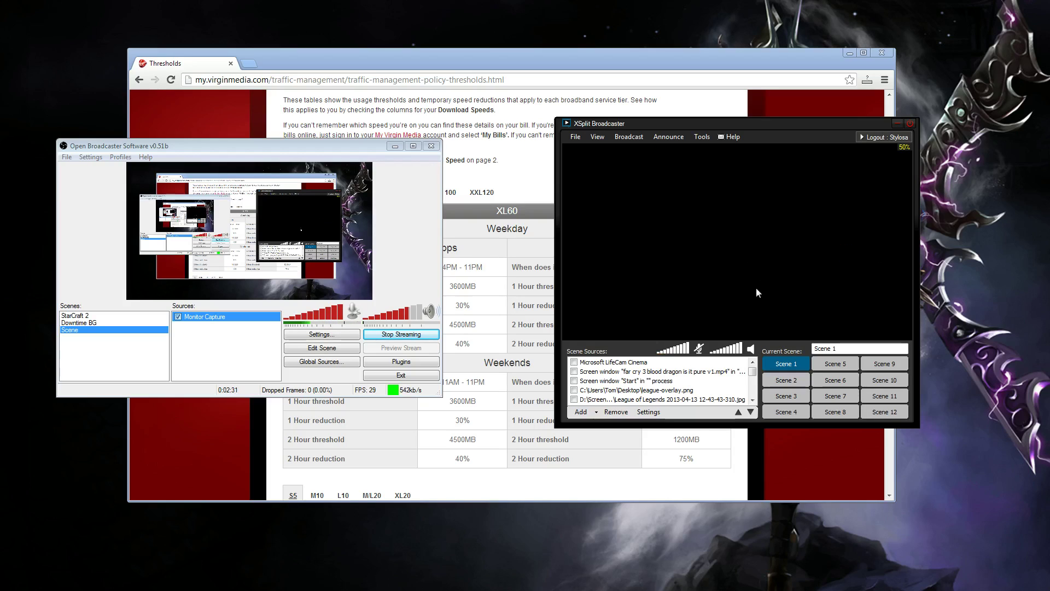
{"action": "left_click", "coordinate": [874, 251]}
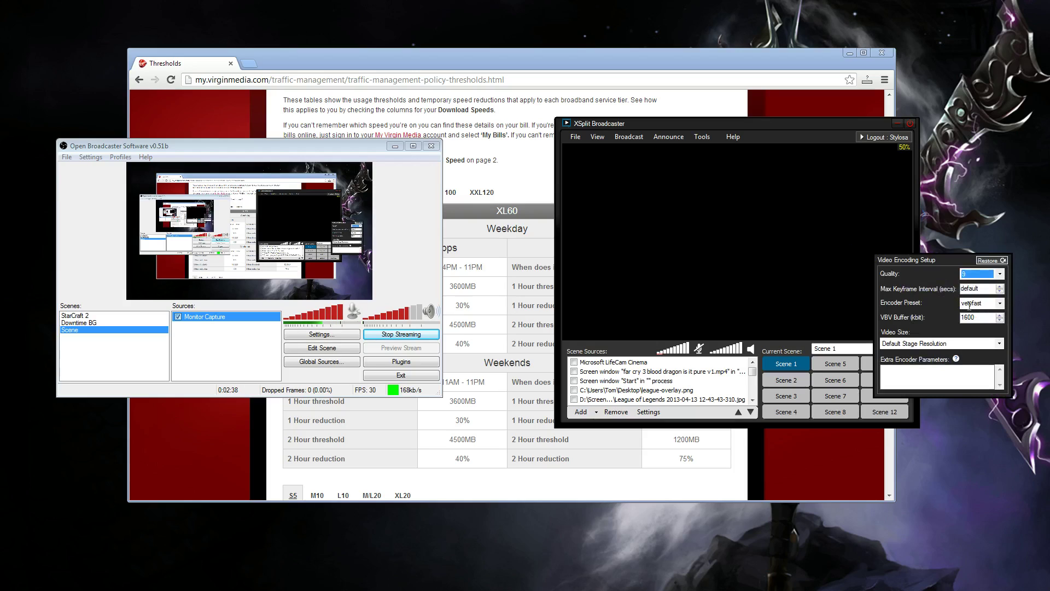
Keep the encoder preset at veryfast and check the 1600 VBV buffer value
{"action": "left_click", "coordinate": [999, 304]}
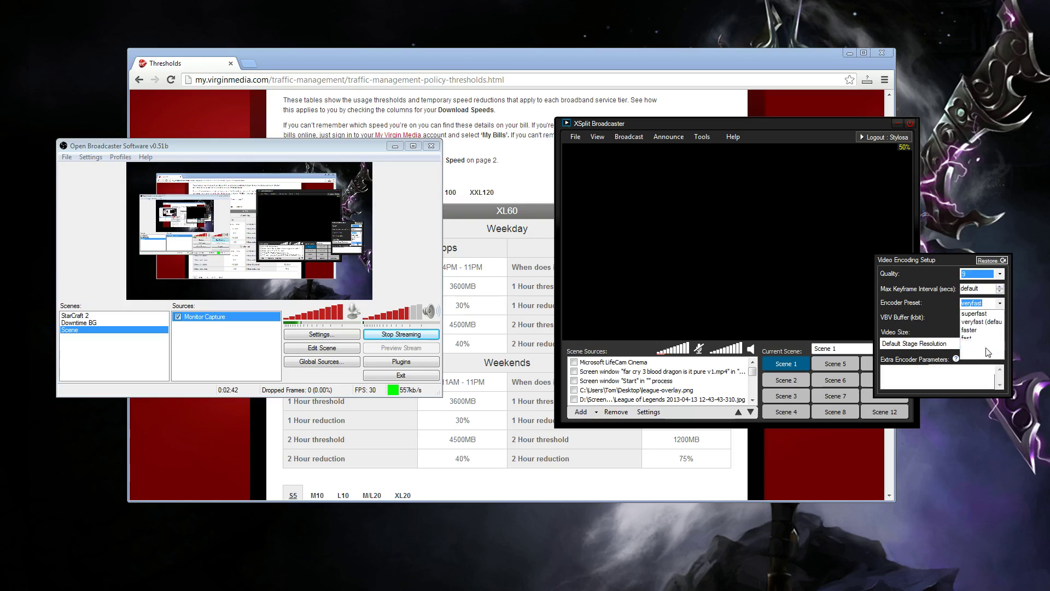
{"action": "scroll", "coordinate": [988, 339], "scroll_direction": "down", "scroll_amount": 2}
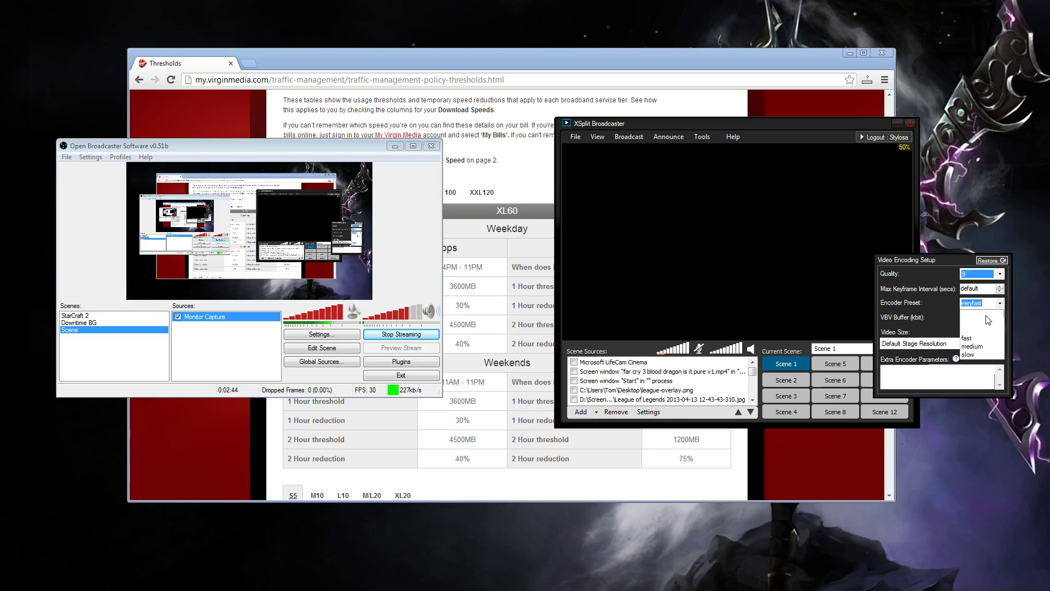
{"action": "scroll", "coordinate": [987, 331], "scroll_direction": "up", "scroll_amount": 2}
{"action": "scroll", "coordinate": [988, 342], "scroll_direction": "down", "scroll_amount": 2}
{"action": "scroll", "coordinate": [985, 345], "scroll_direction": "up", "scroll_amount": 2}
{"action": "left_click", "coordinate": [1001, 304]}
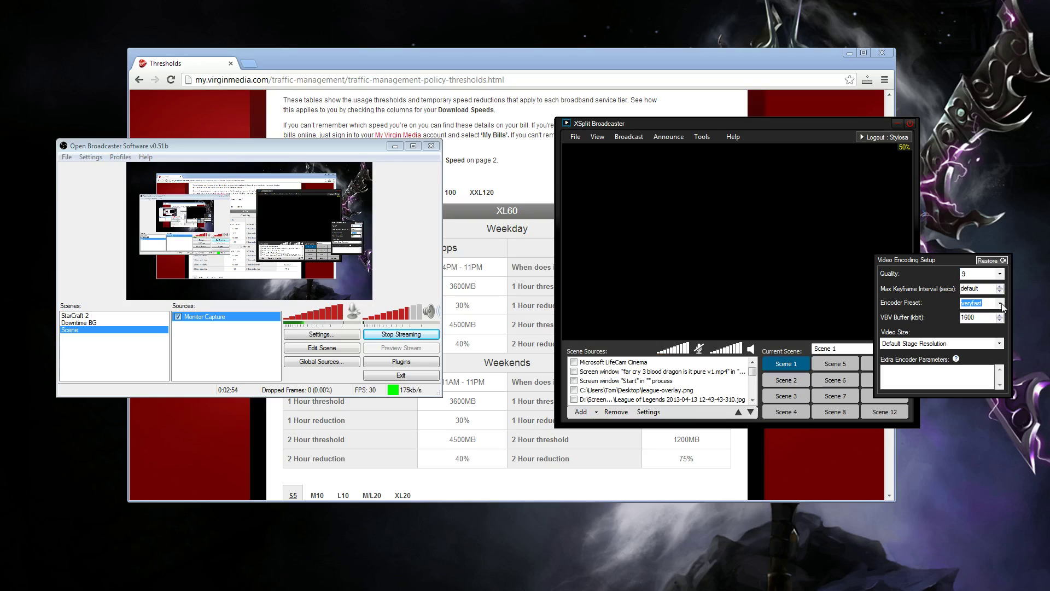
{"action": "left_click", "coordinate": [1001, 305]}
{"action": "left_click", "coordinate": [1000, 305]}
{"action": "double_click", "coordinate": [983, 320]}
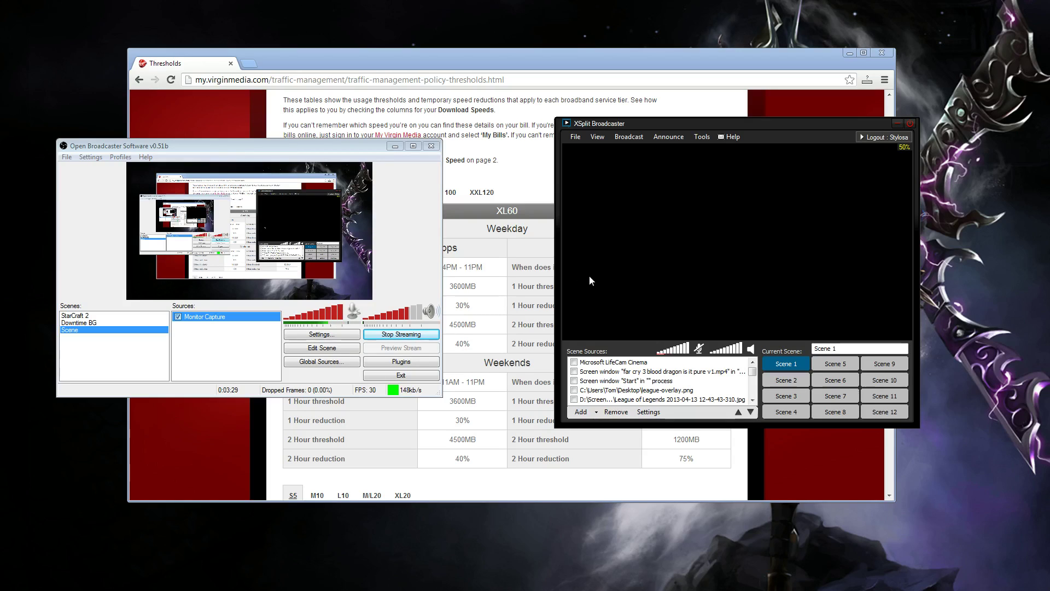
Bring the thresholds page forward and highlight the XL60 4PM–11PM upload hours and 900MB threshold
{"action": "left_click", "coordinate": [514, 61]}
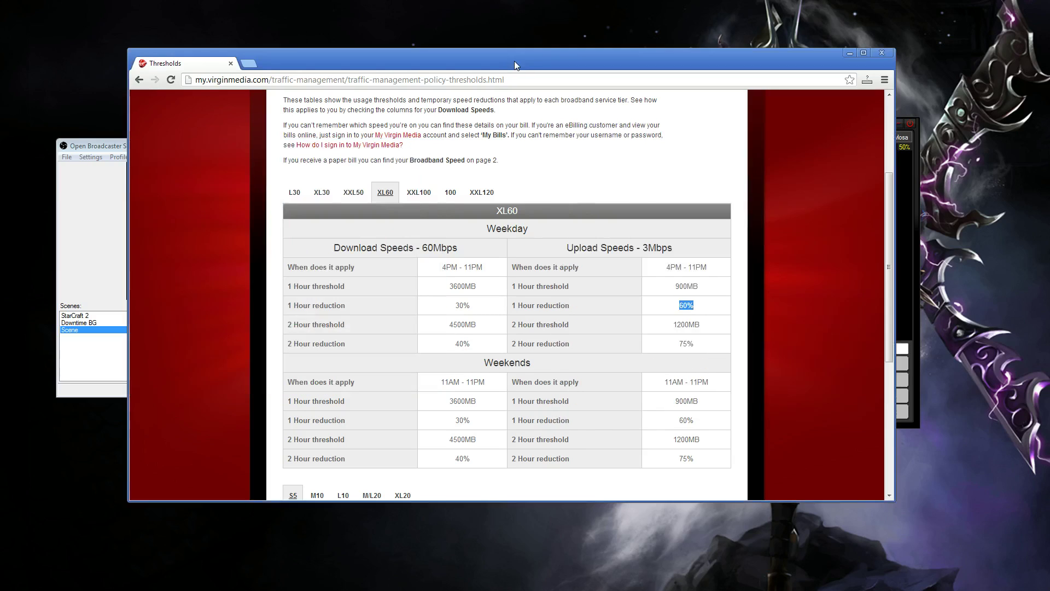
{"action": "left_click", "coordinate": [705, 291]}
{"action": "left_click_drag", "start_coordinate": [664, 267], "coordinate": [714, 268]}
{"action": "left_click", "coordinate": [668, 269]}
{"action": "double_click", "coordinate": [668, 269]}
{"action": "left_click", "coordinate": [668, 270]}
{"action": "double_click", "coordinate": [676, 286]}
{"action": "left_click", "coordinate": [667, 281]}
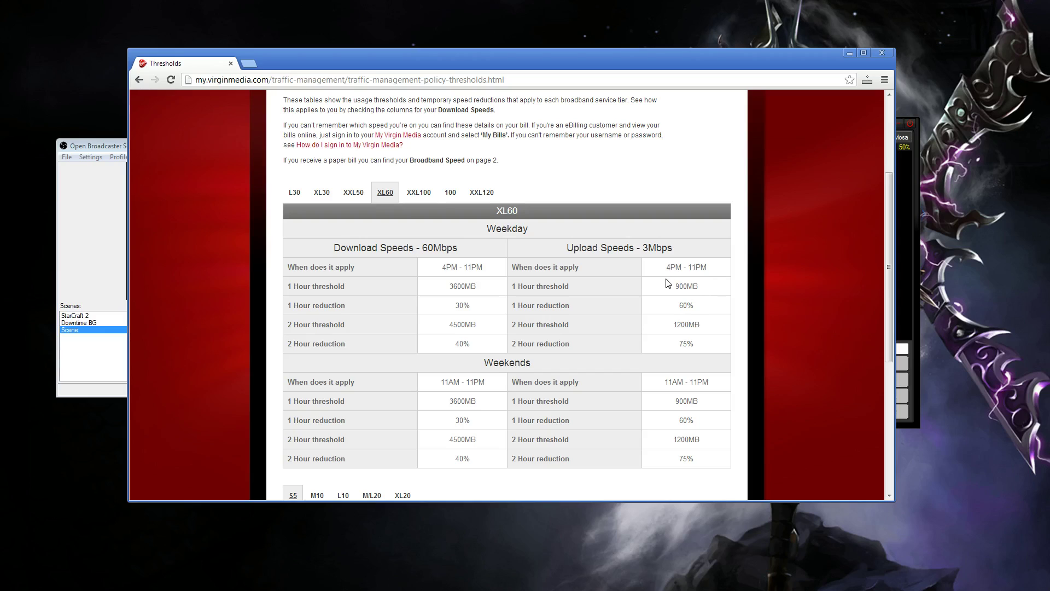